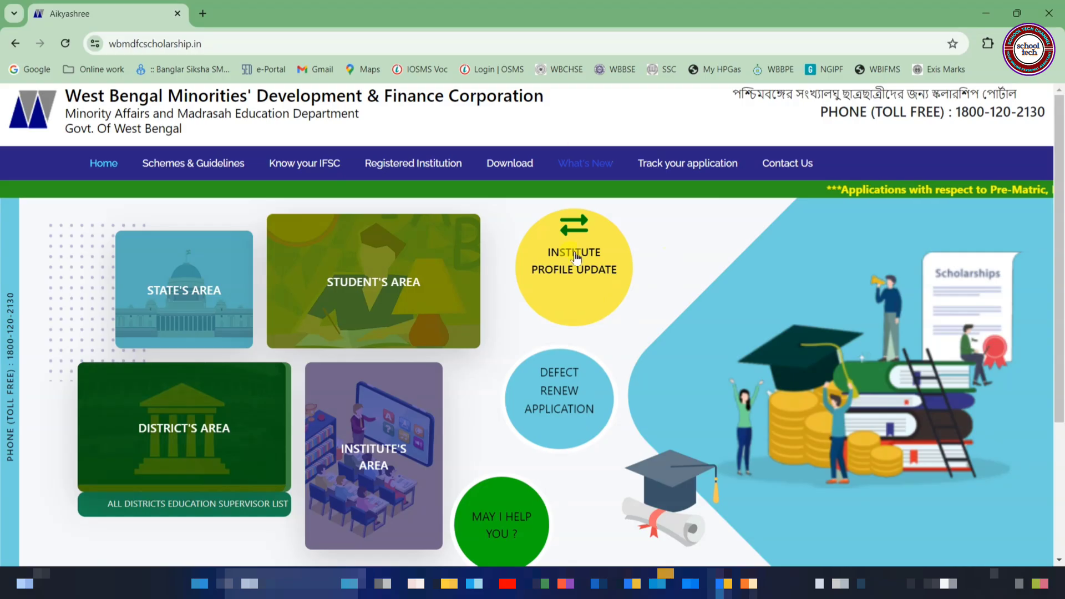
- Go to the Institute Login and confirm Purulia as the institute's district
{"action": "left_click", "coordinate": [584, 165]}
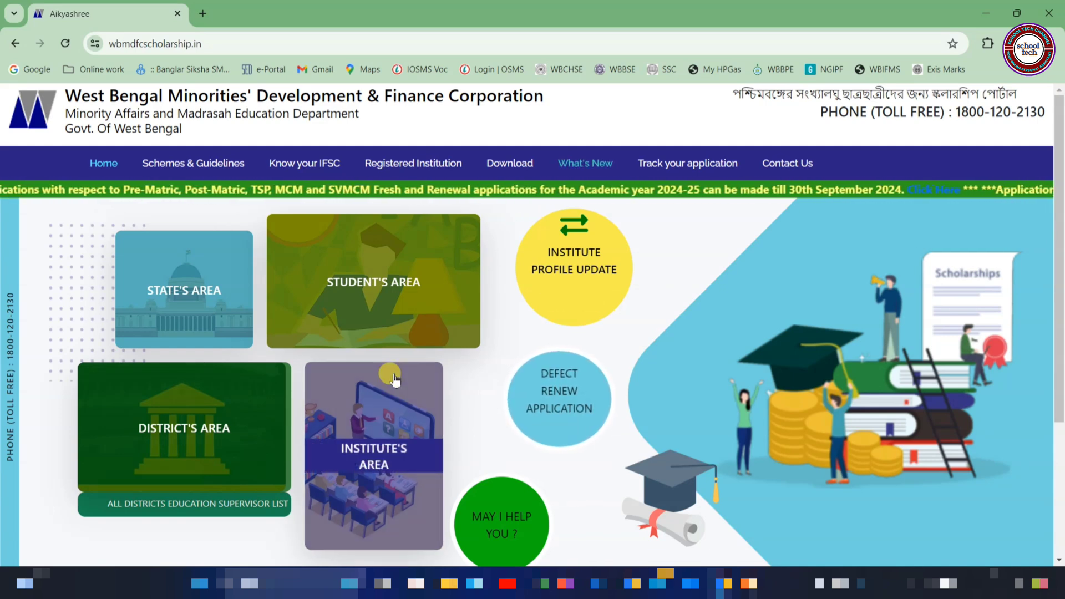
{"action": "left_click", "coordinate": [377, 456]}
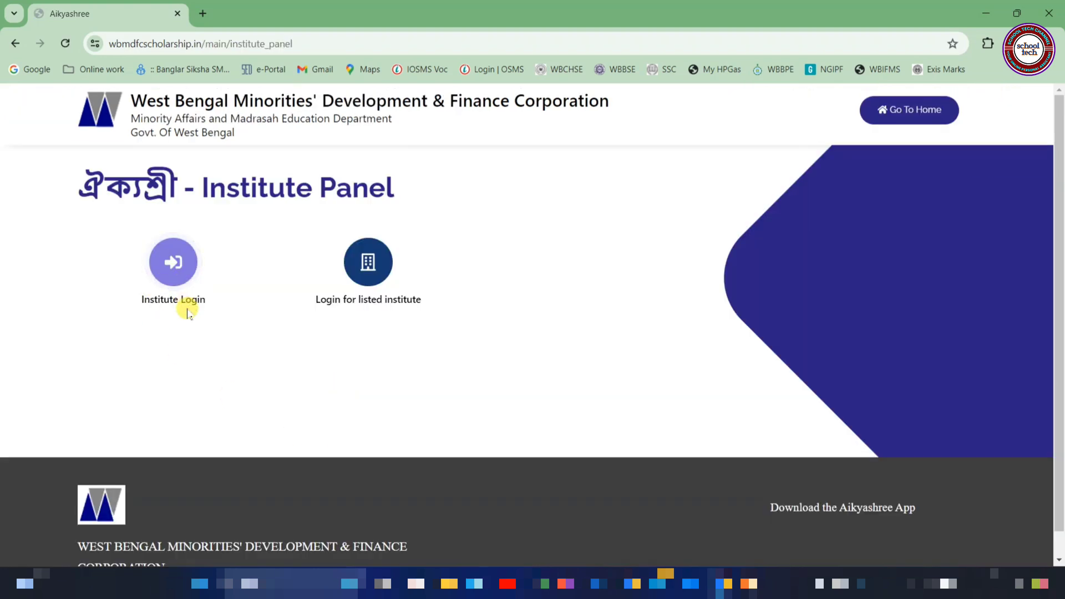
{"action": "left_click", "coordinate": [172, 267]}
{"action": "left_click", "coordinate": [228, 303]}
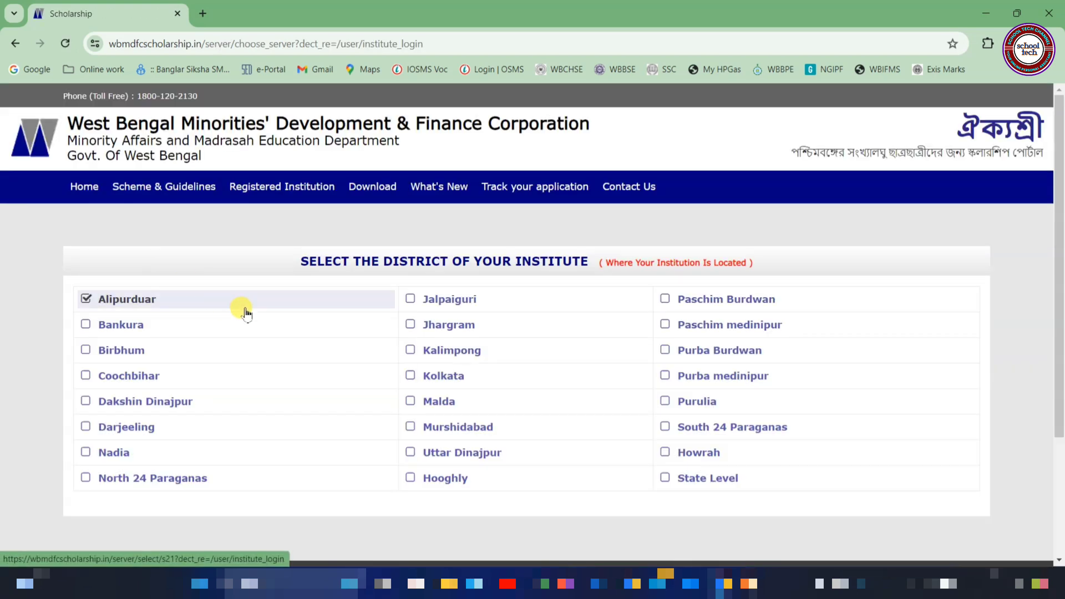
{"action": "left_click", "coordinate": [668, 402]}
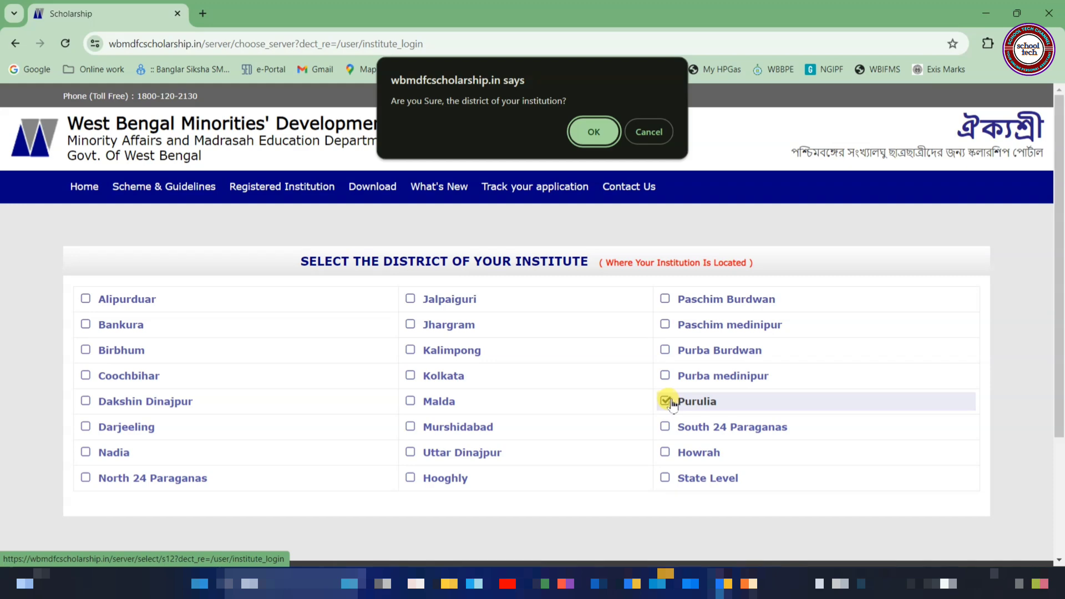
{"action": "left_click", "coordinate": [577, 130]}
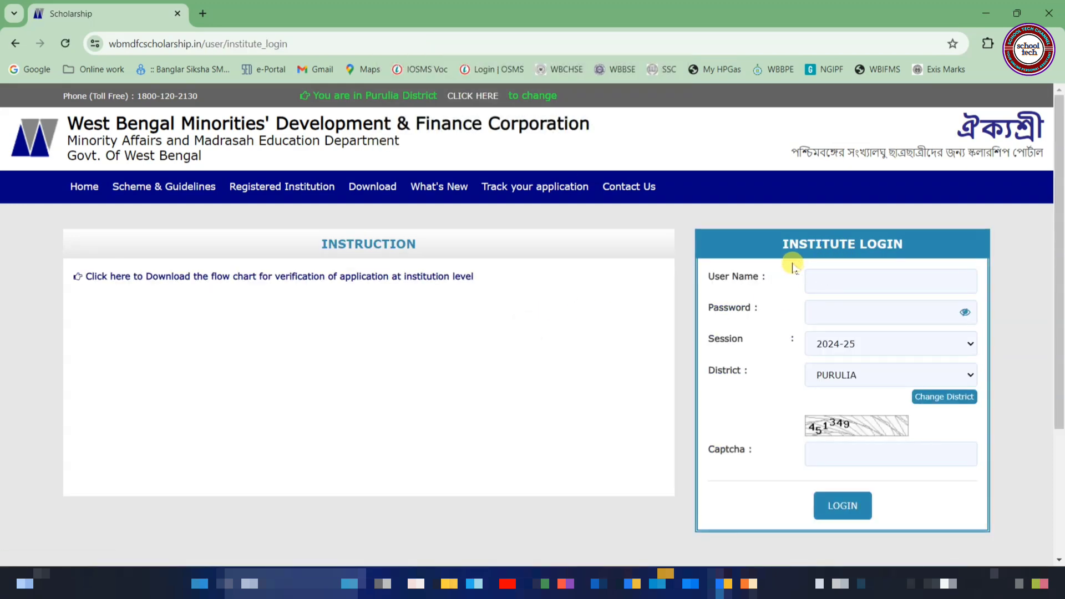
- Enter the institute user name, password and captcha, then log in
{"action": "left_click", "coordinate": [853, 285]}
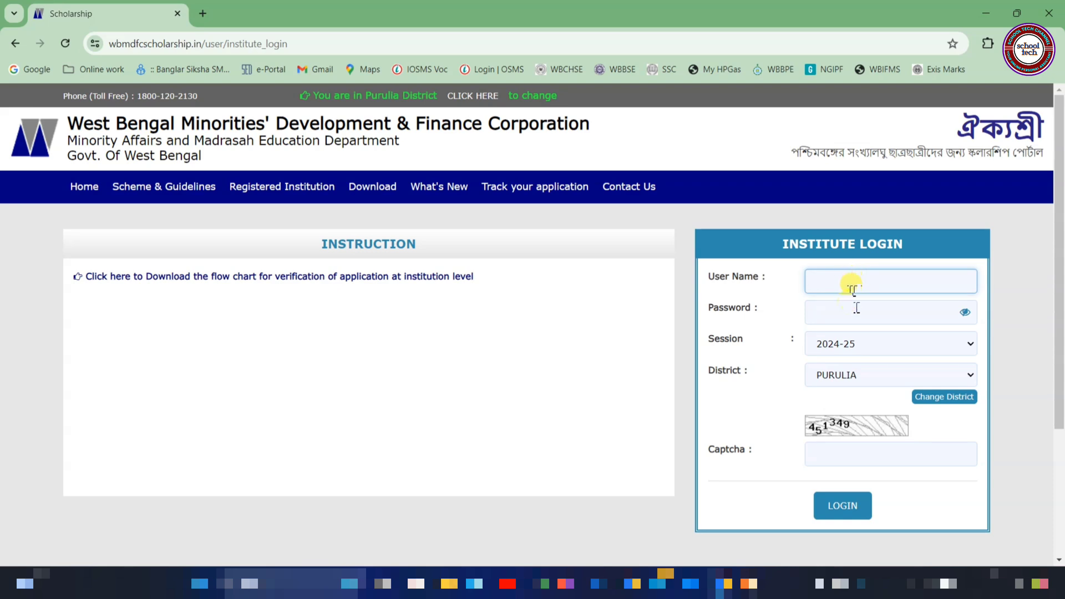
{"action": "left_click", "coordinate": [858, 309]}
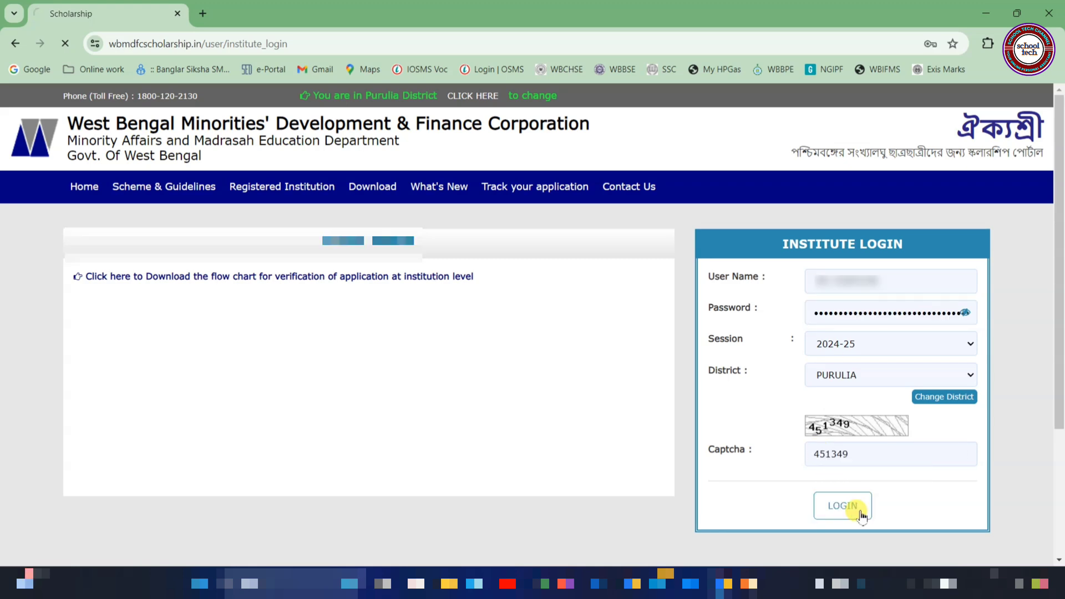
{"action": "left_click", "coordinate": [841, 506]}
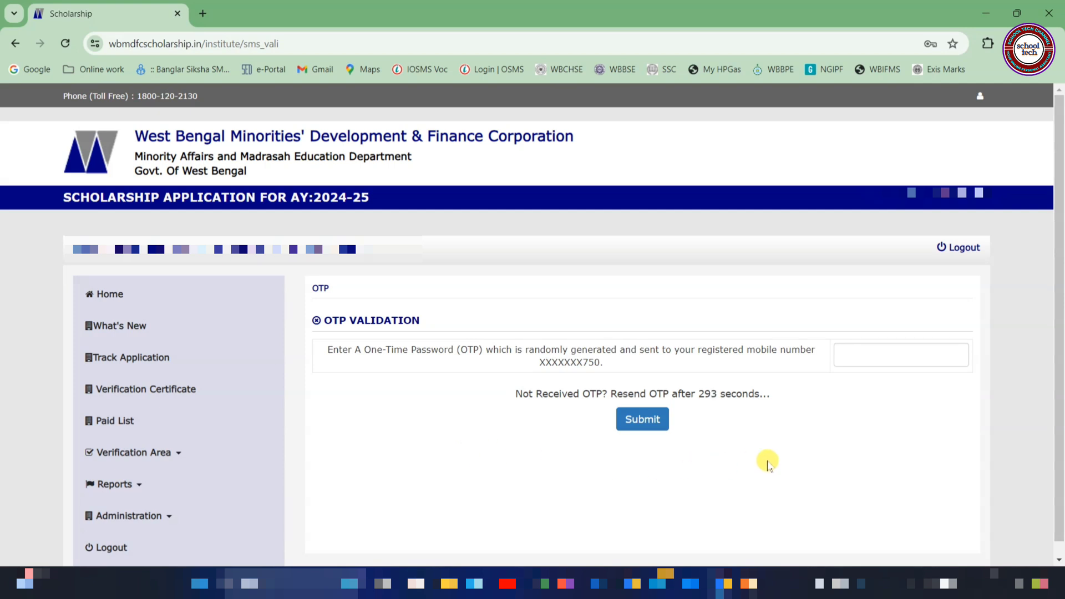
- Submit the received one-time password to reach the institute dashboard for AY 2024-25
{"action": "left_click", "coordinate": [855, 352]}
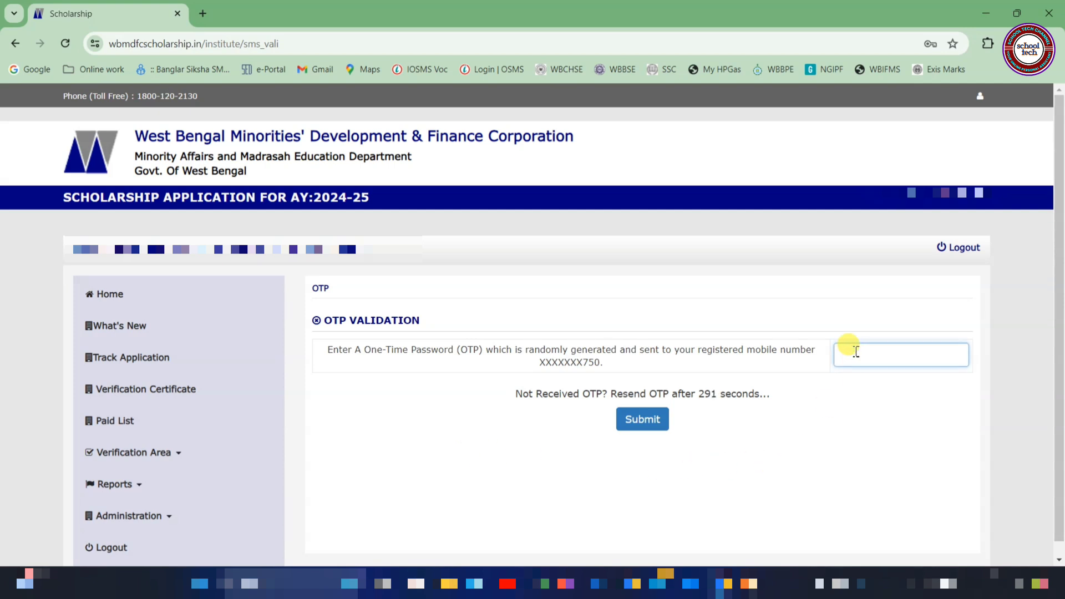
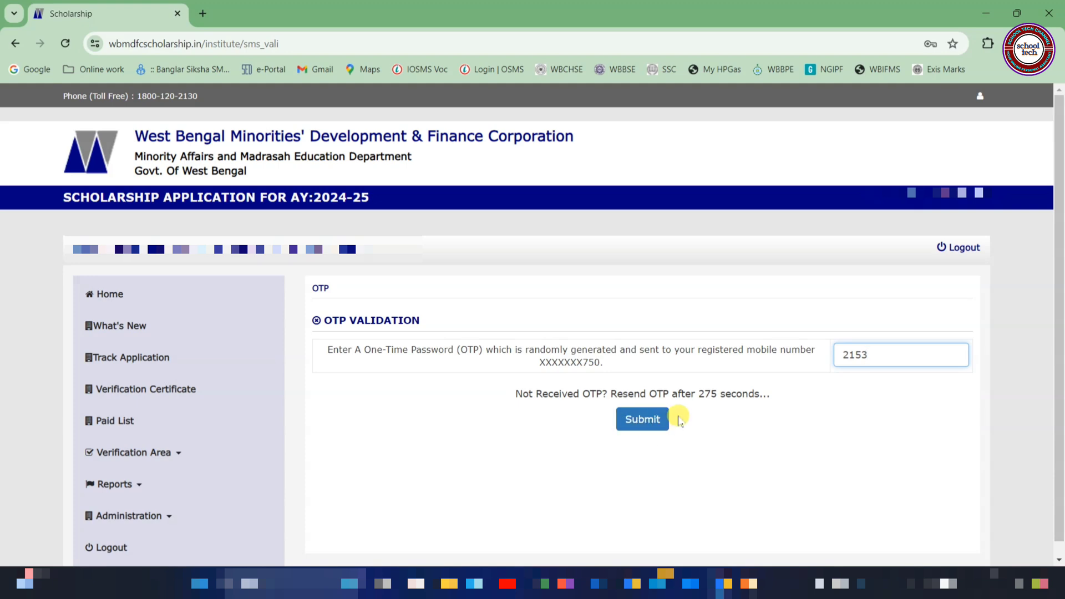
{"action": "left_click", "coordinate": [645, 423]}
{"action": "left_click", "coordinate": [645, 423]}
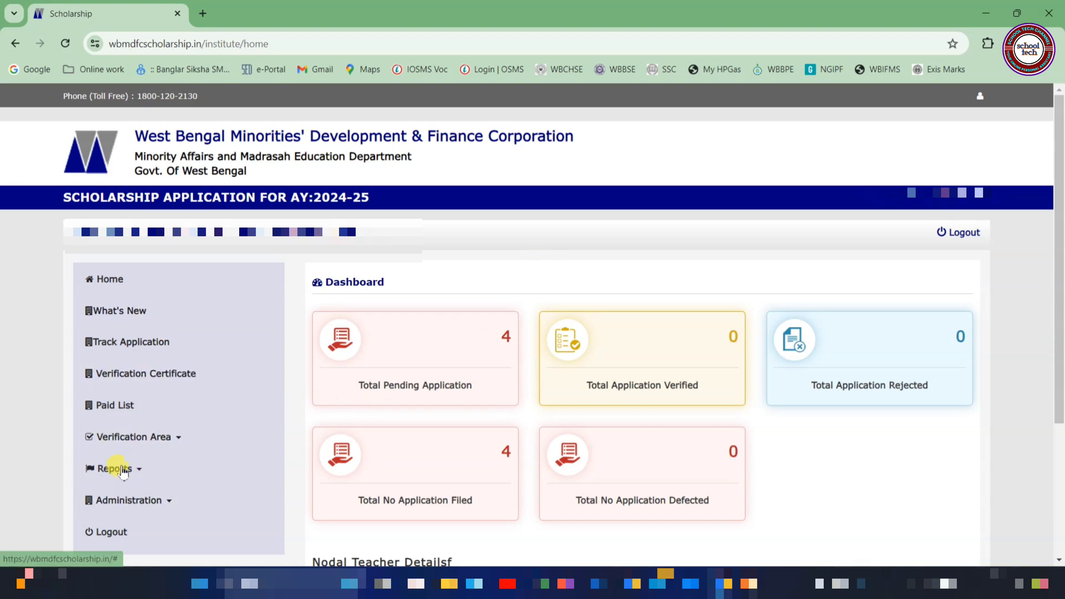
- Open Non Verified List (Renew) from the Verification Area menu
{"action": "left_click", "coordinate": [178, 441]}
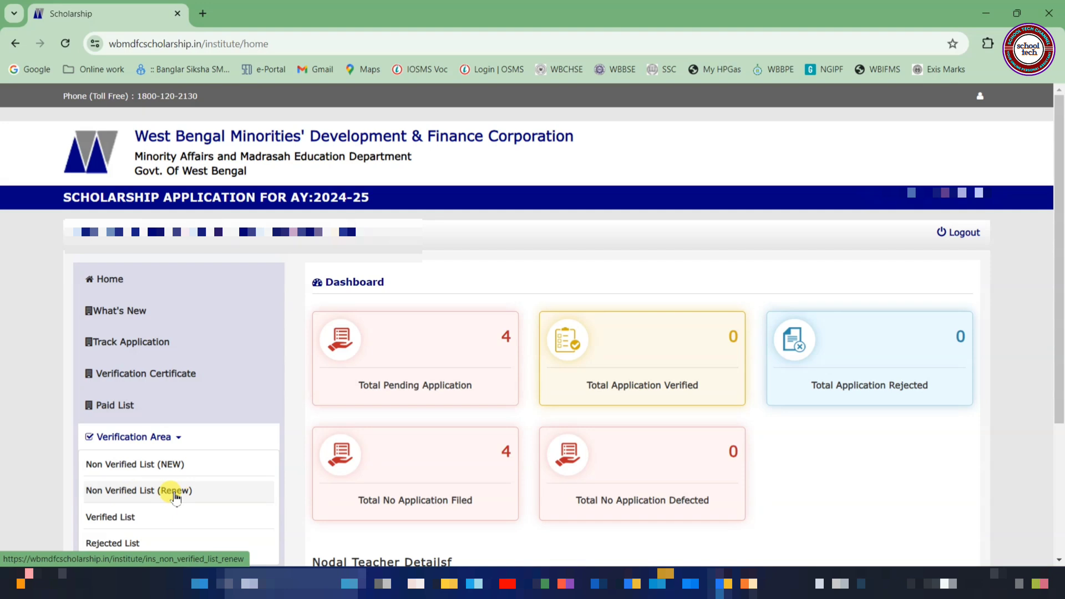
{"action": "left_click", "coordinate": [142, 497]}
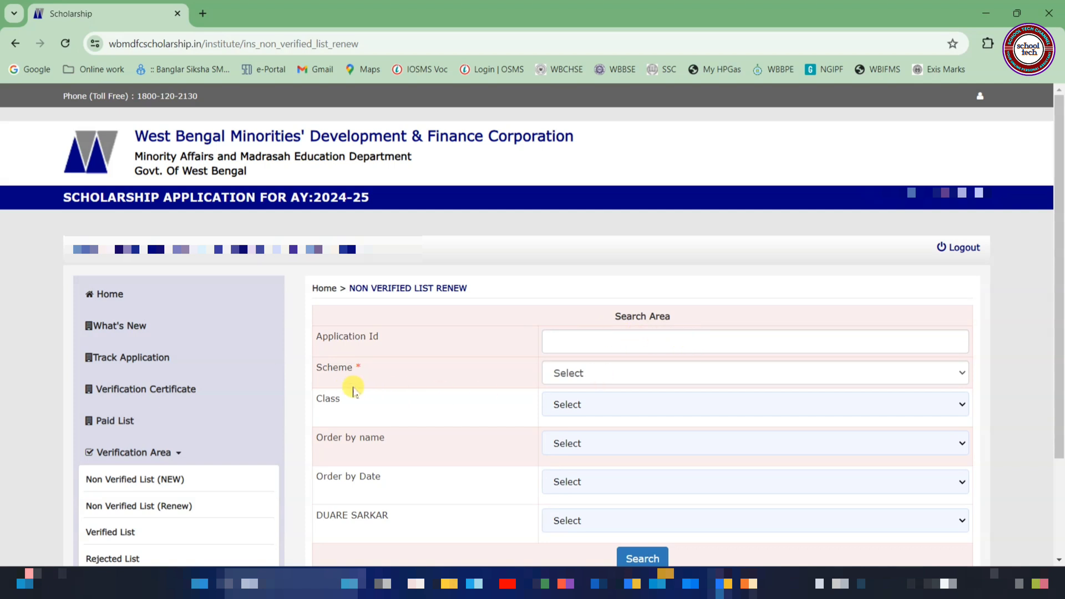
- Search renewal applications with Scheme set to Post Matric and view the non-verified result
{"action": "left_click", "coordinate": [574, 376]}
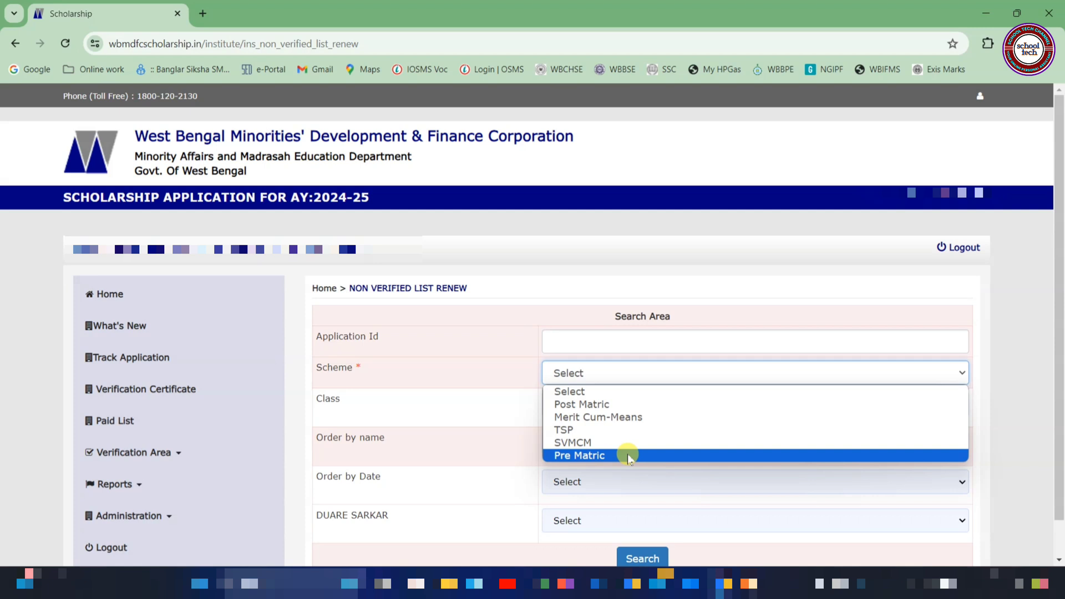
{"action": "left_click", "coordinate": [611, 404]}
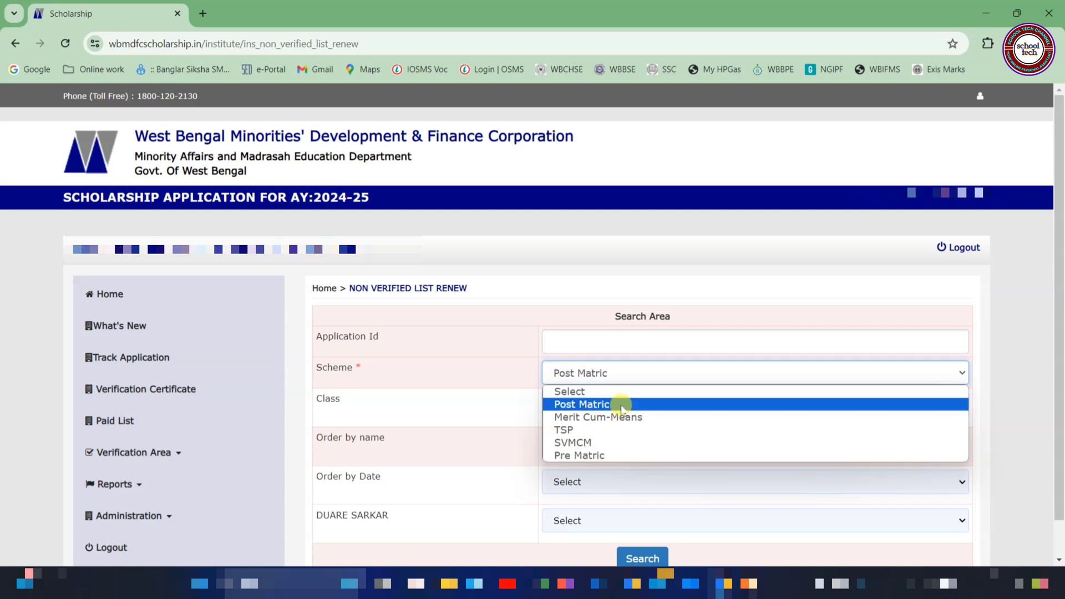
{"action": "left_click", "coordinate": [606, 406]}
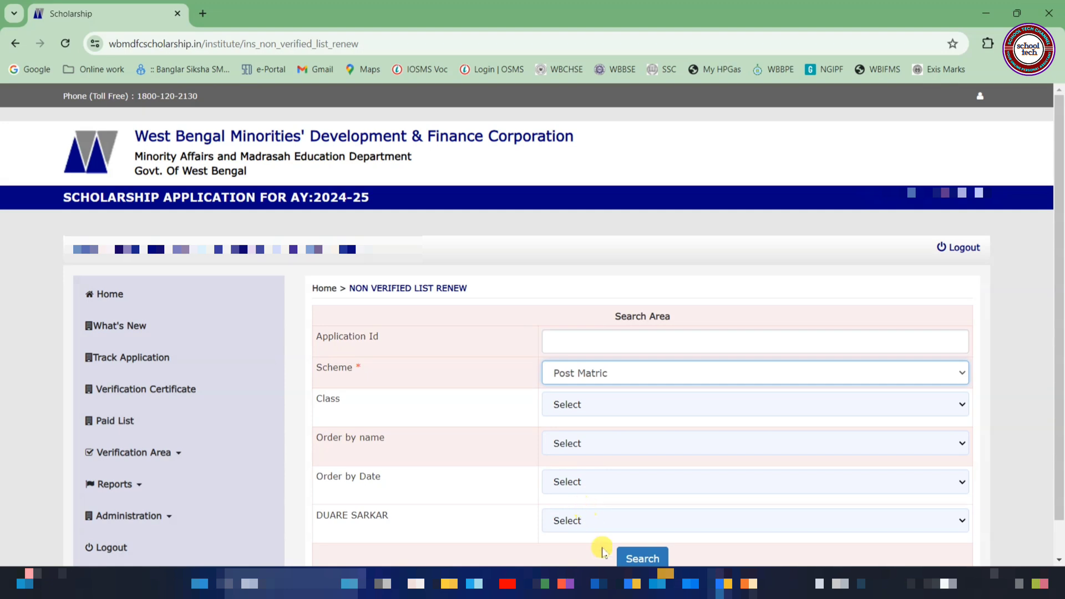
{"action": "left_click", "coordinate": [653, 559]}
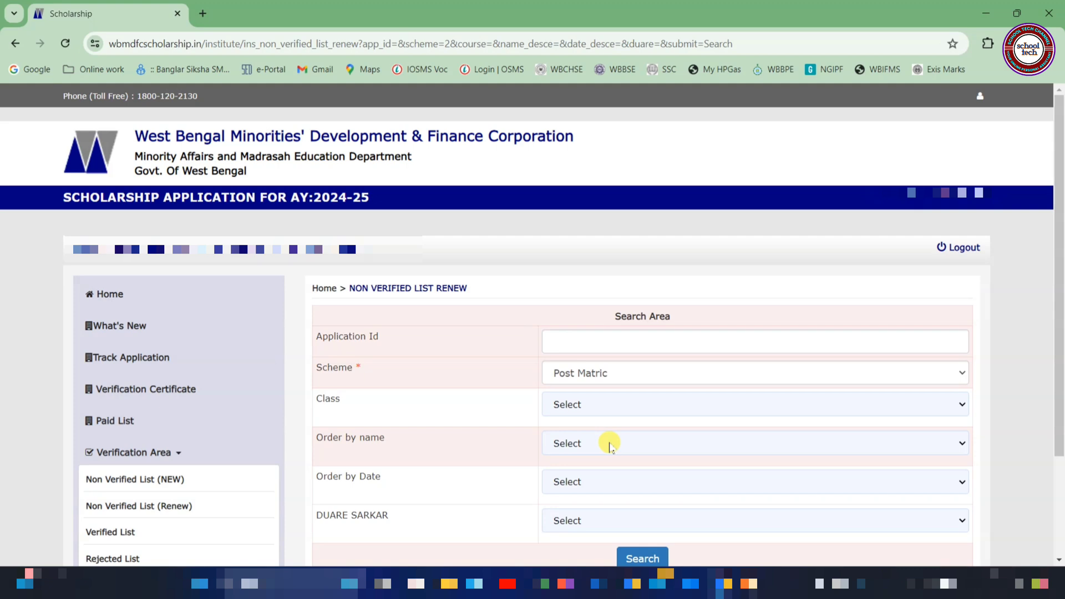
{"action": "scroll", "coordinate": [610, 447], "scroll_direction": "down", "scroll_amount": 2}
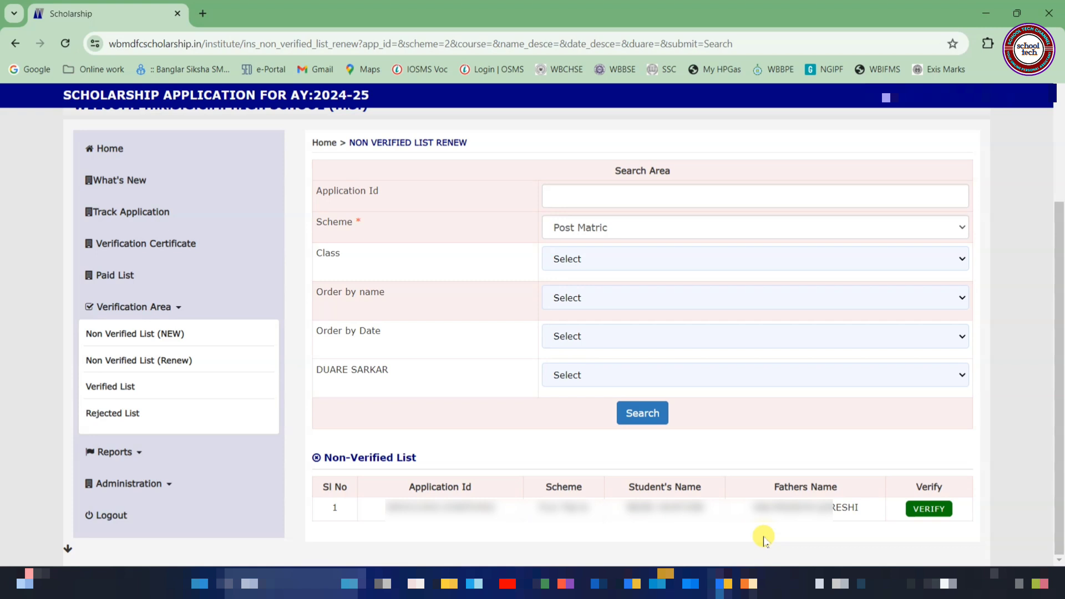
- Open the listed application for verification and review its basic, academic and bank details
{"action": "left_click", "coordinate": [933, 511]}
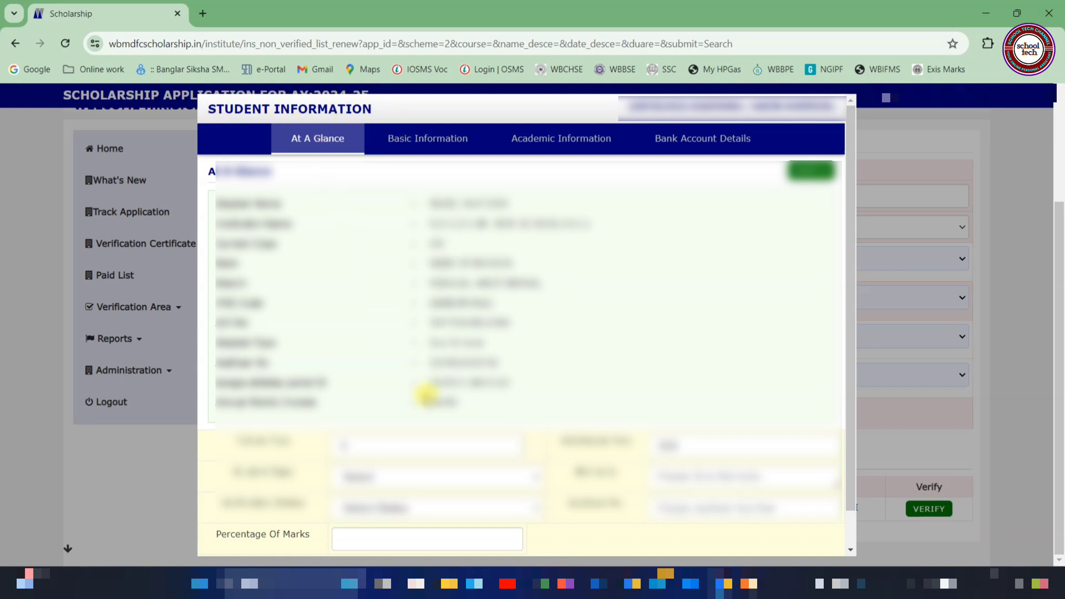
{"action": "left_click", "coordinate": [416, 145]}
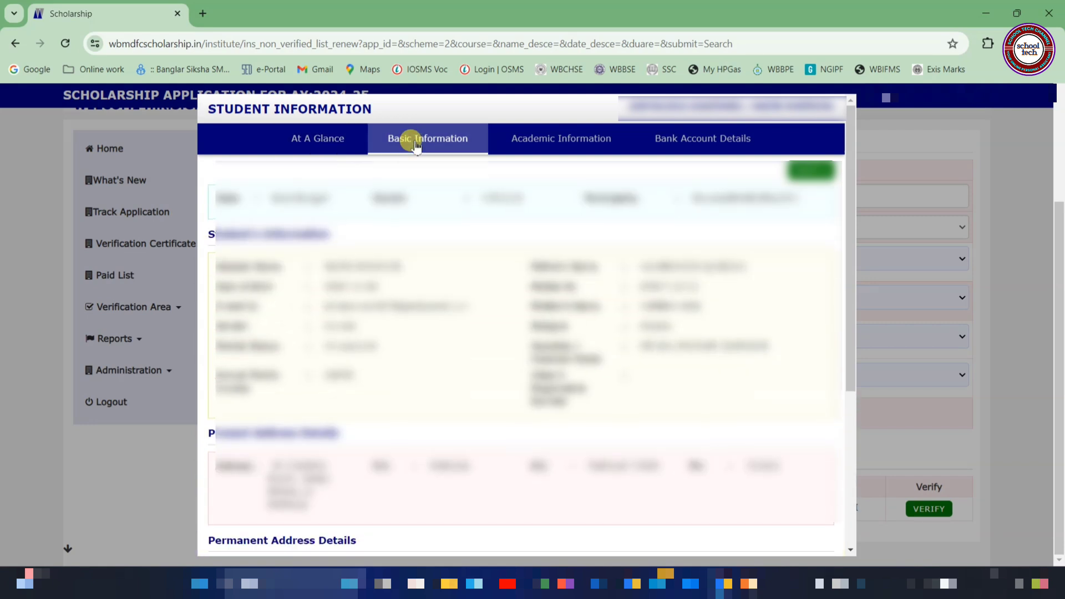
{"action": "left_click", "coordinate": [545, 148]}
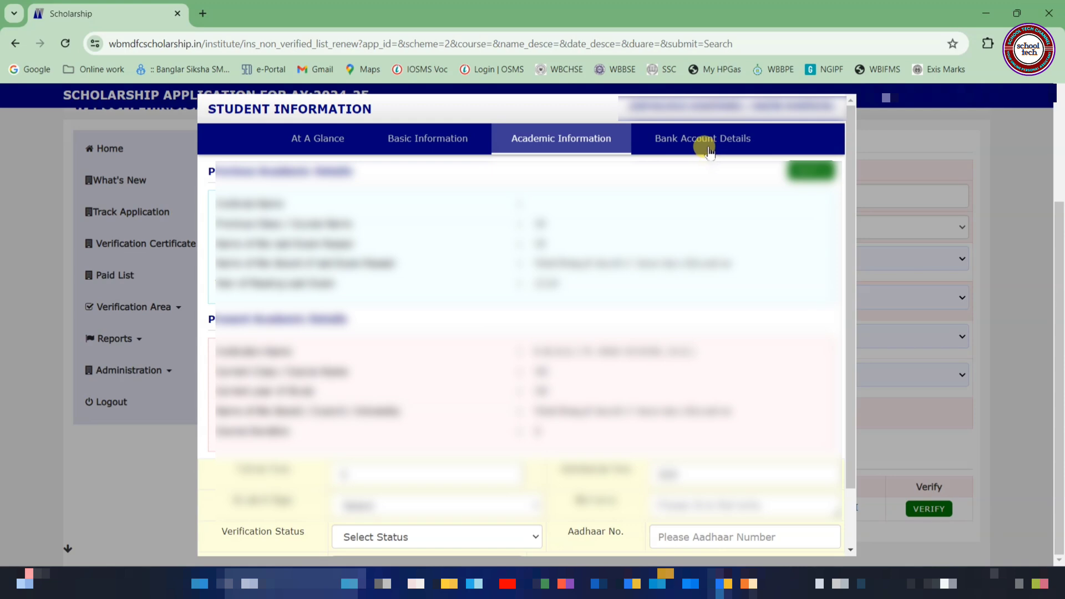
{"action": "left_click", "coordinate": [708, 149]}
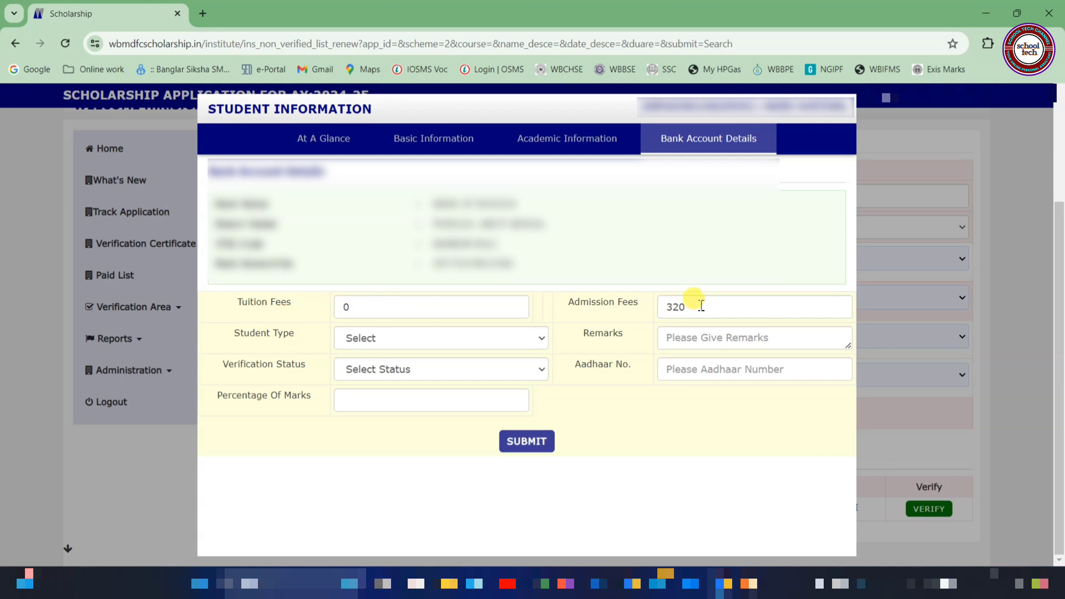
- Set Student Type to Day Scholar and Verification Status to Verify
{"action": "left_click", "coordinate": [424, 341]}
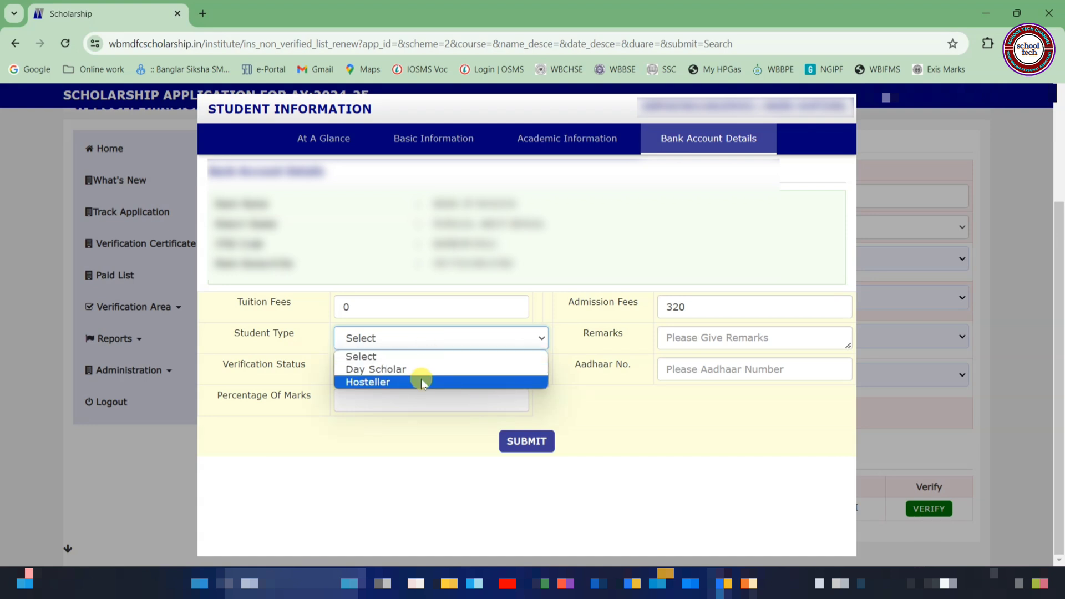
{"action": "left_click", "coordinate": [400, 368]}
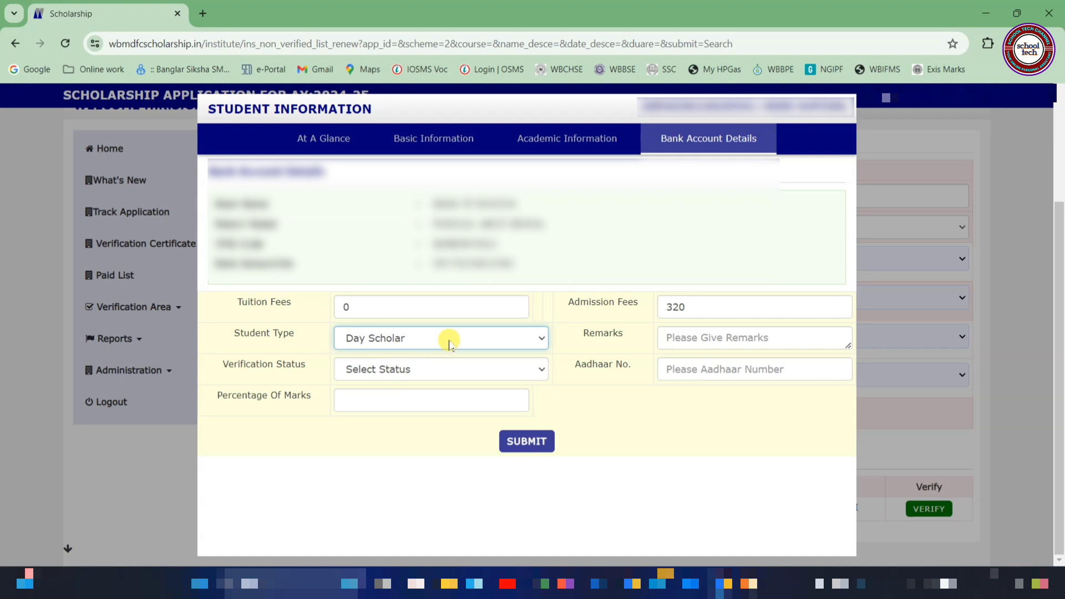
{"action": "left_click", "coordinate": [399, 372]}
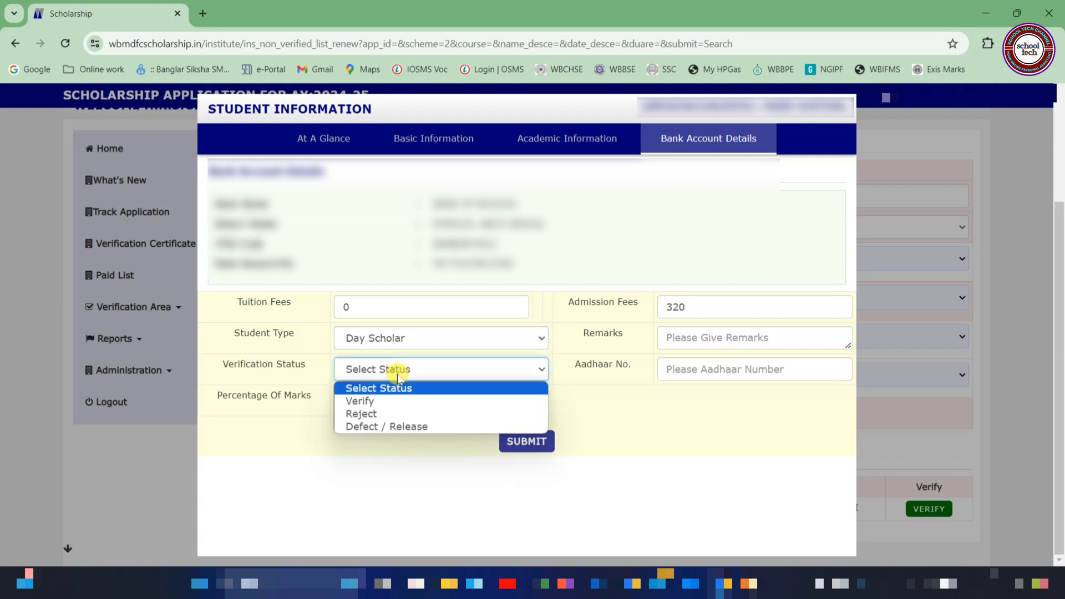
{"action": "left_click", "coordinate": [389, 403]}
{"action": "left_click", "coordinate": [393, 373]}
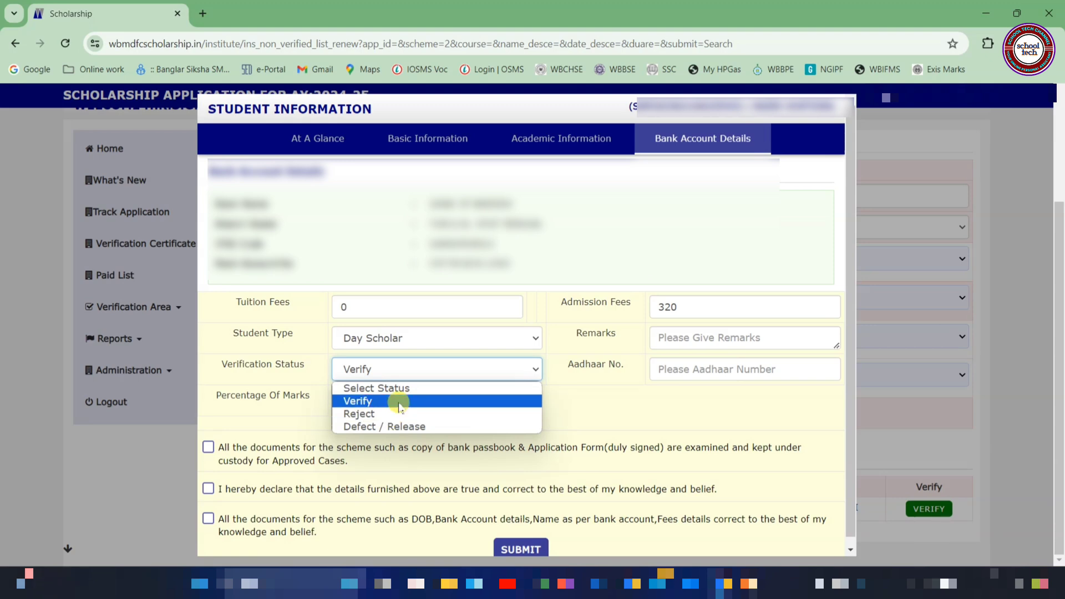
{"action": "left_click", "coordinate": [400, 404]}
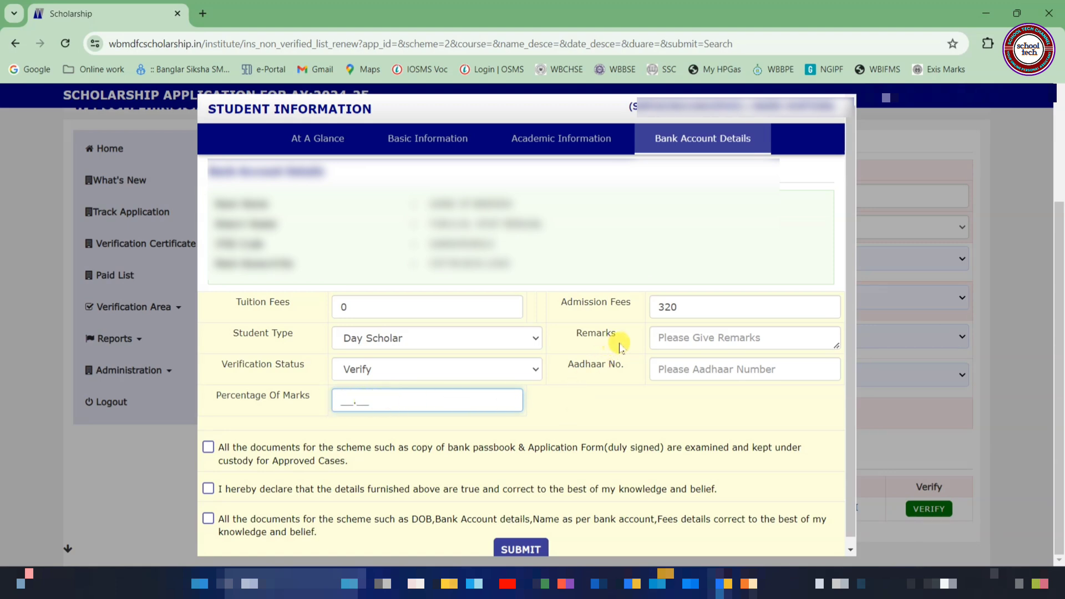
- Tick the documents-examined, details-are-true and documents-correct declarations
{"action": "left_click", "coordinate": [716, 370]}
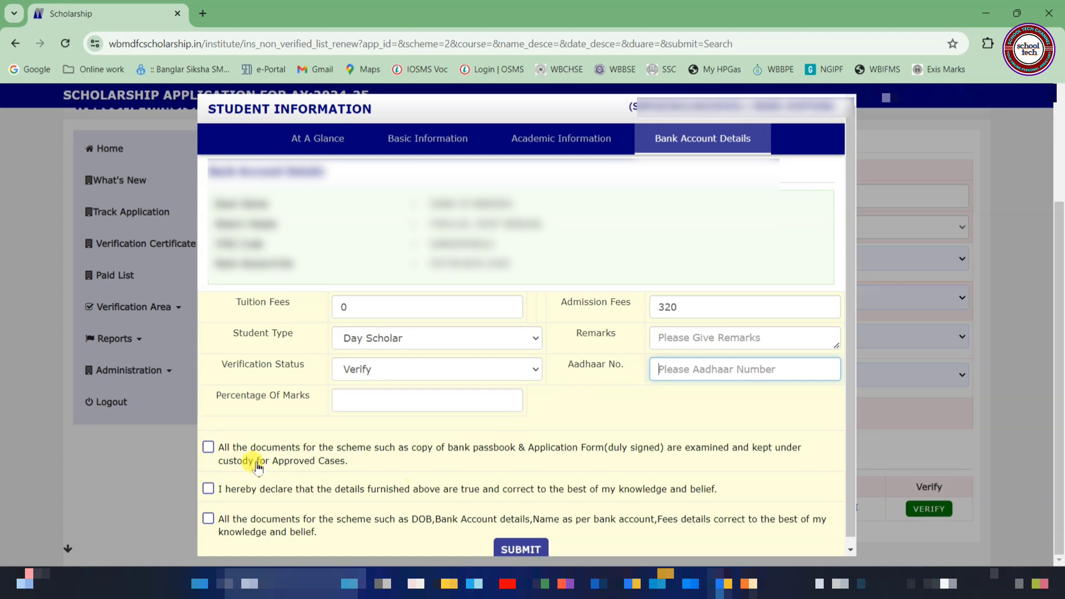
{"action": "left_click", "coordinate": [208, 448]}
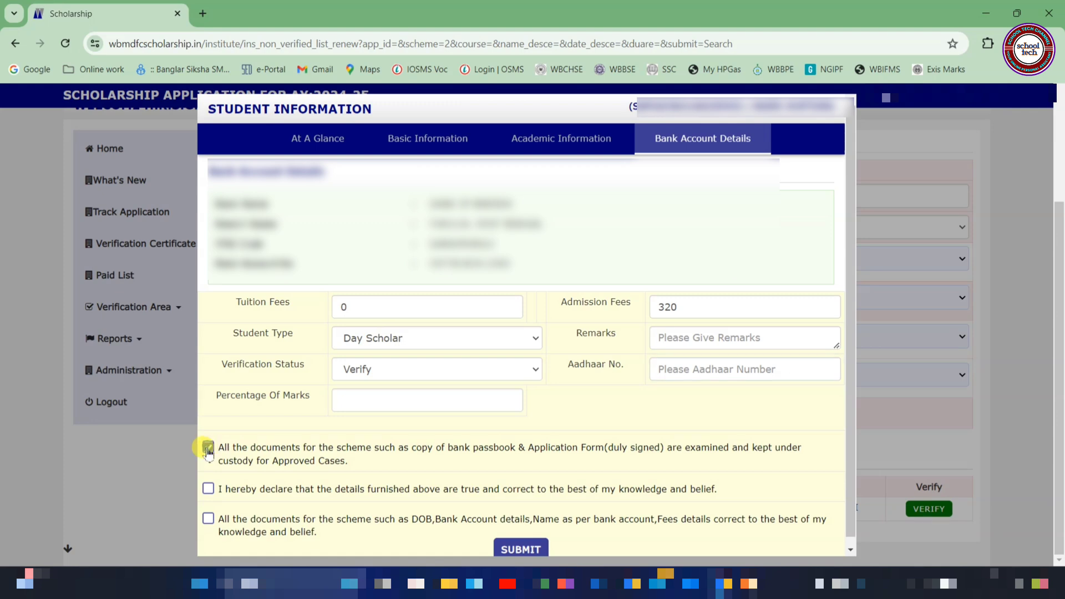
{"action": "left_click", "coordinate": [208, 489]}
{"action": "left_click", "coordinate": [209, 520]}
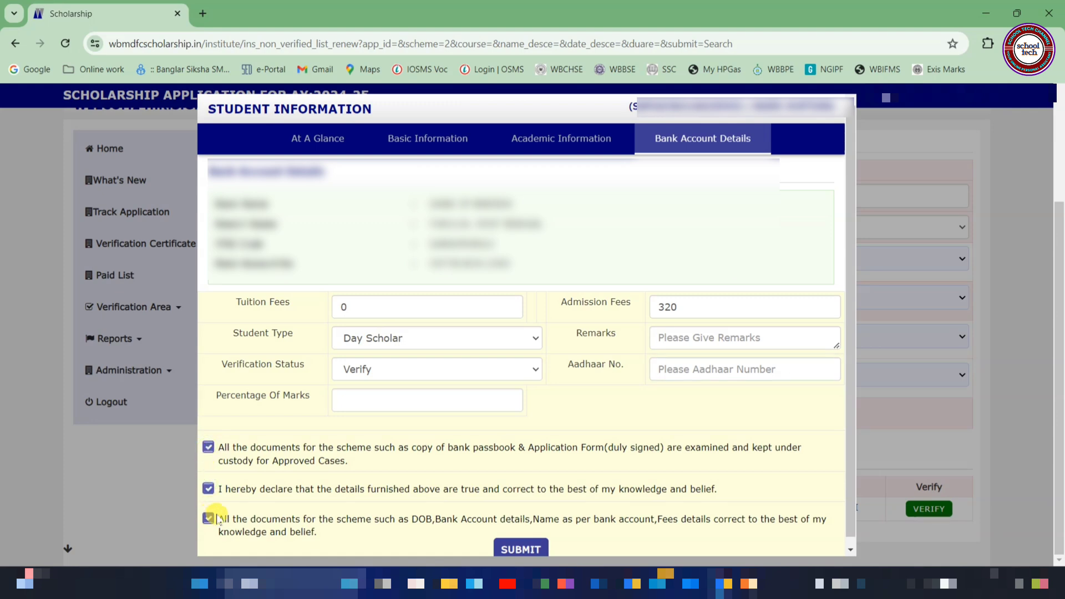